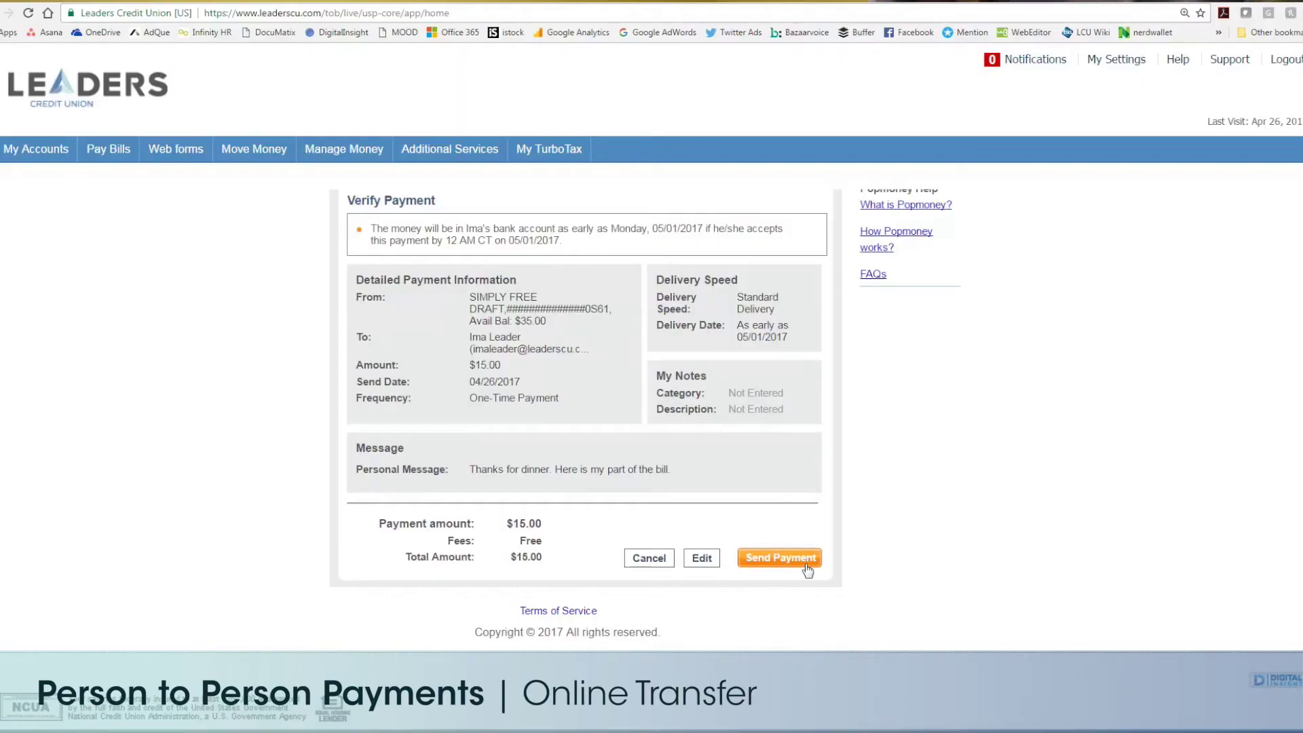
- Send the verified $15 Popmoney payment to Ima Leader from the Verify Payment page
click(804, 563)
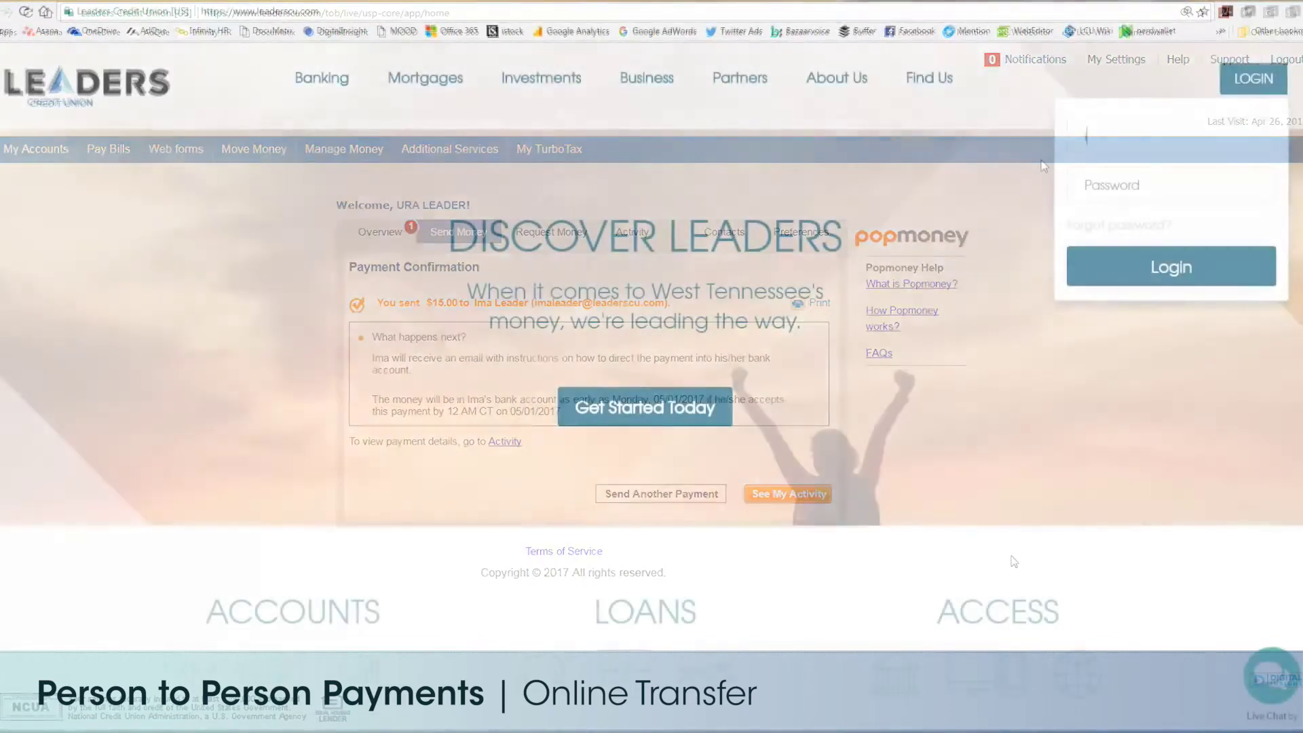
text(raleader)
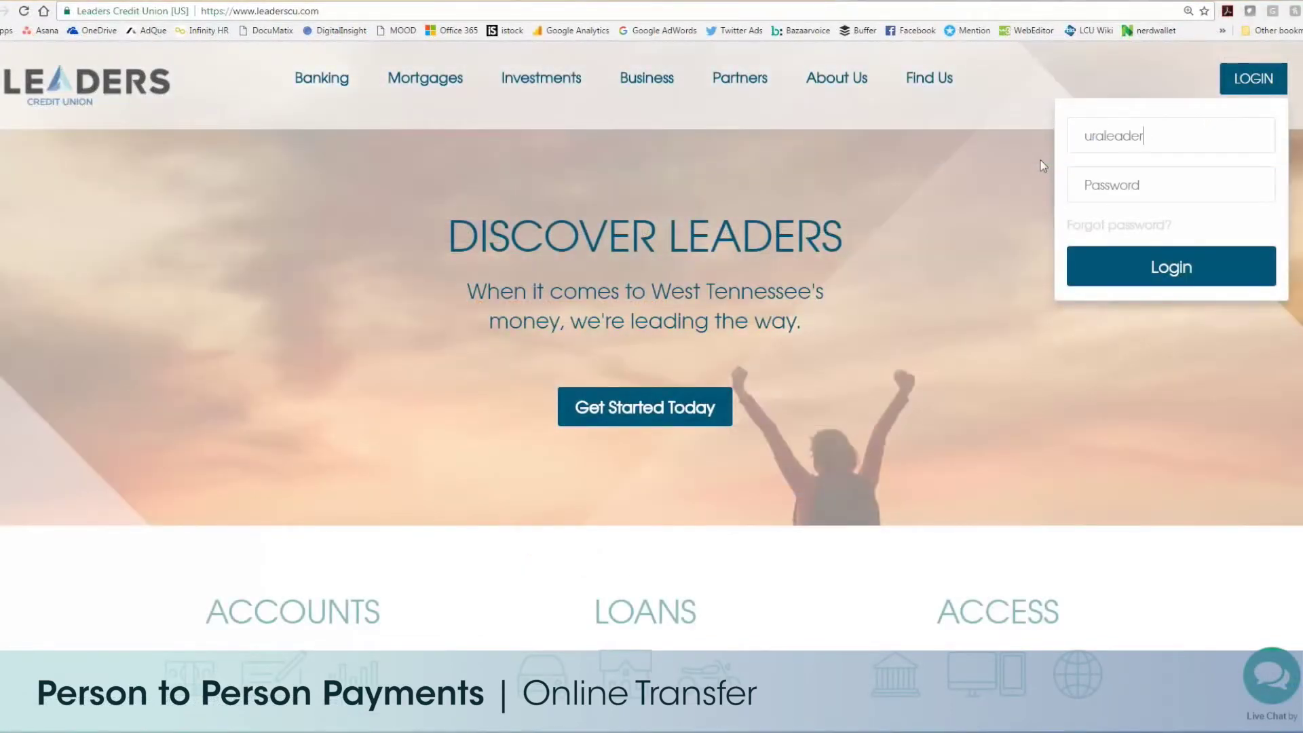
- Log back in to online banking with the account username and password
click(1133, 184)
text(•••••••••)
click(1166, 267)
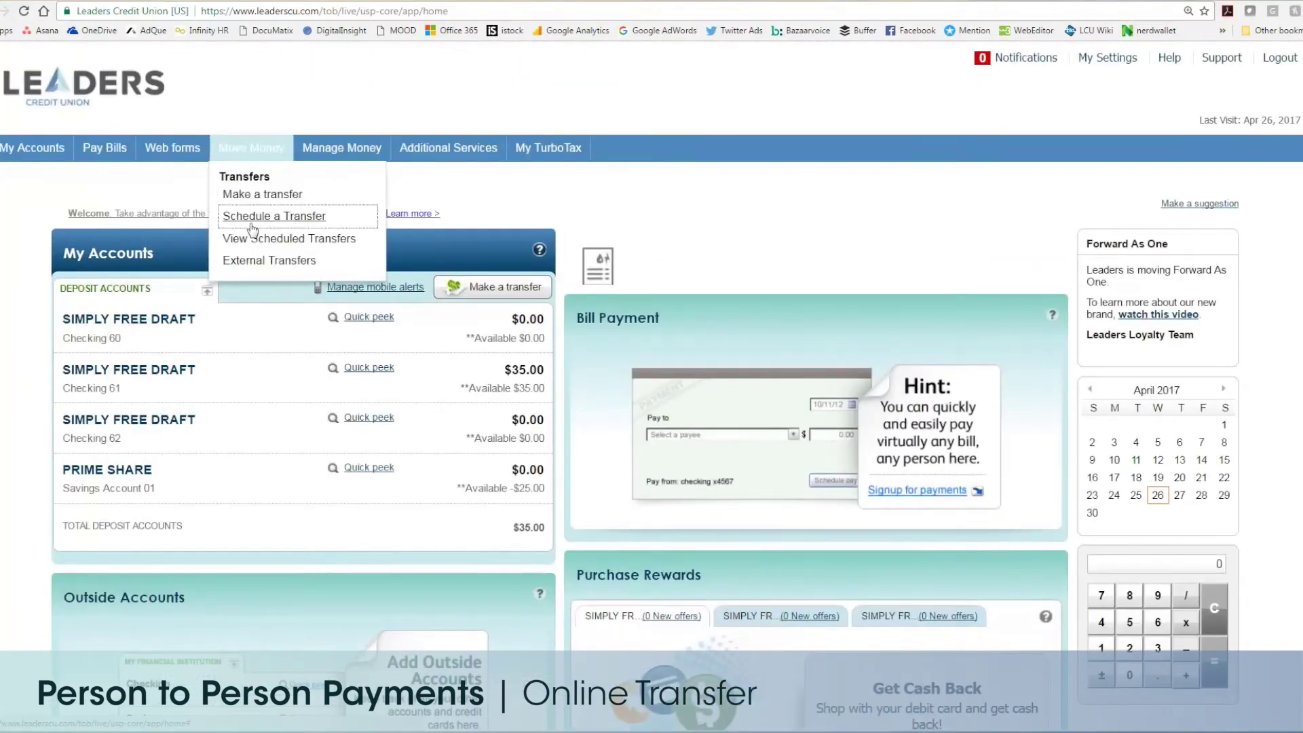
- Go to External Transfers under the Move Money menu
click(258, 264)
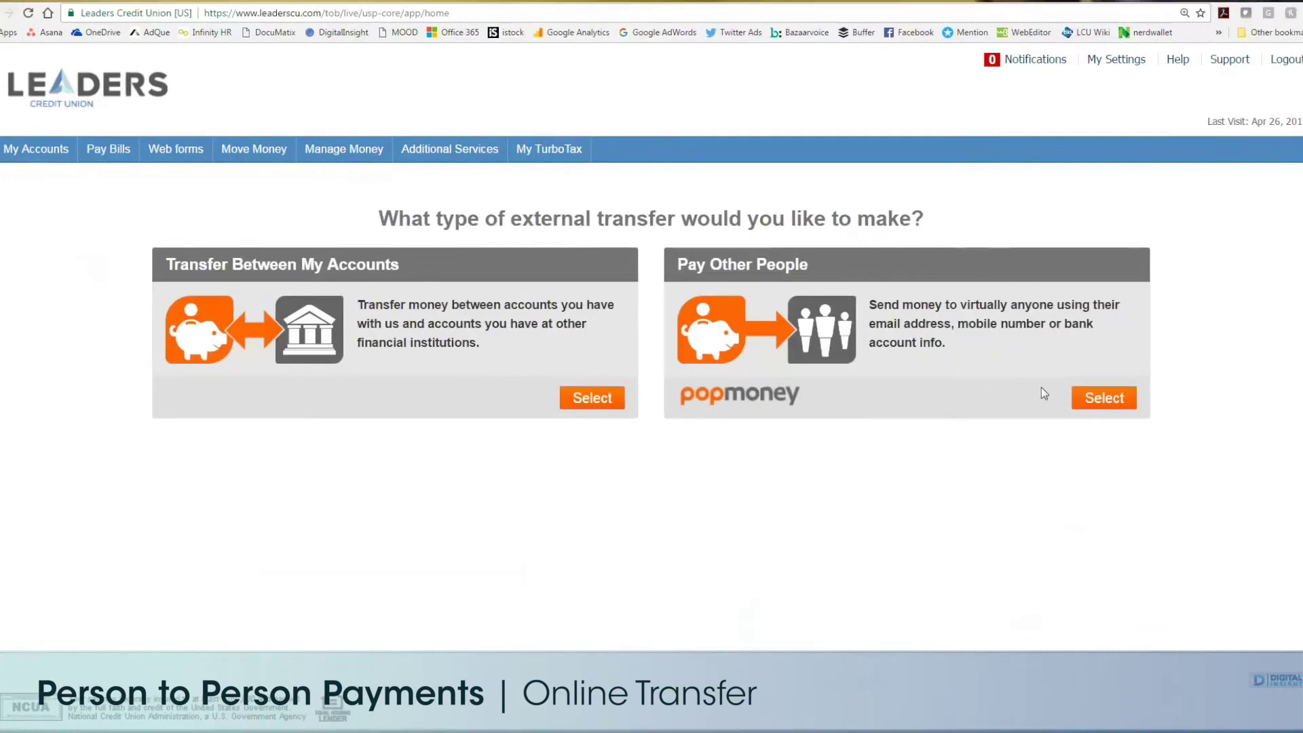
- Start a Pay Other People payment and enter Ima Leader's first name, last name and email
click(1088, 402)
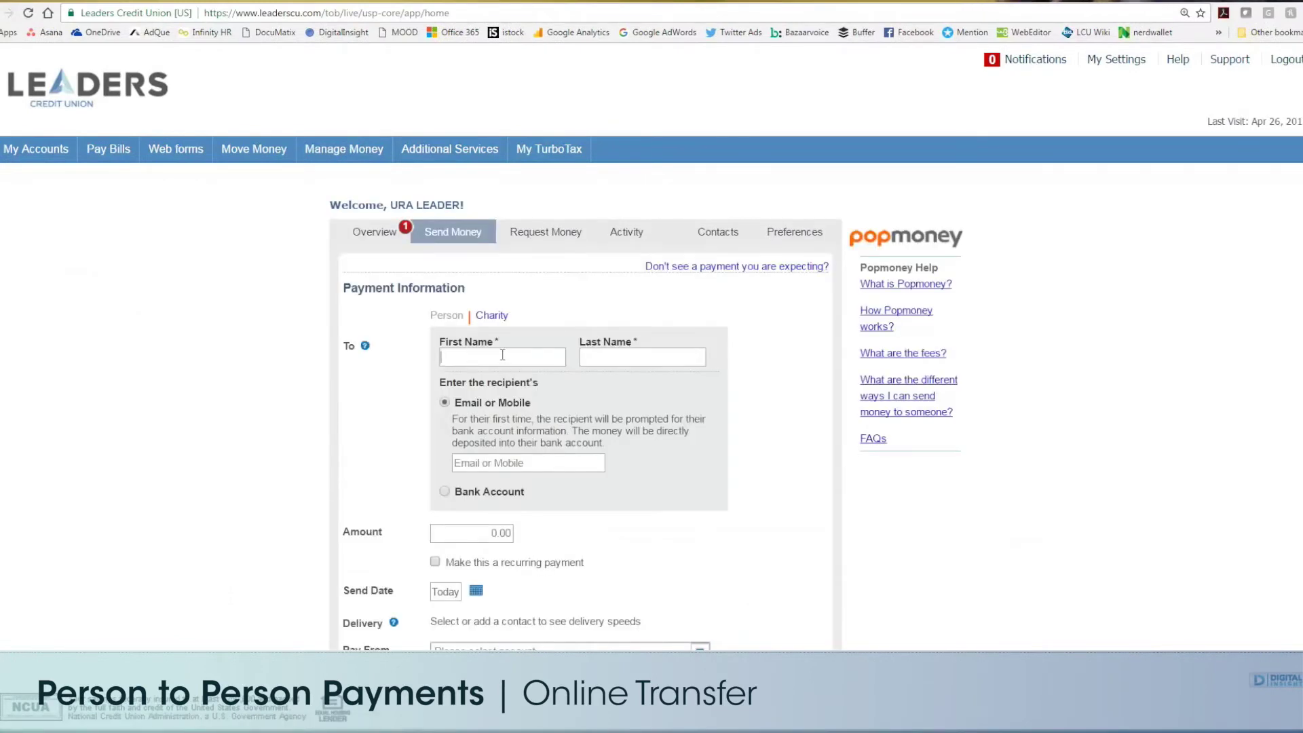
text(Ima)
key(Tab)
text(Le)
text(ader)
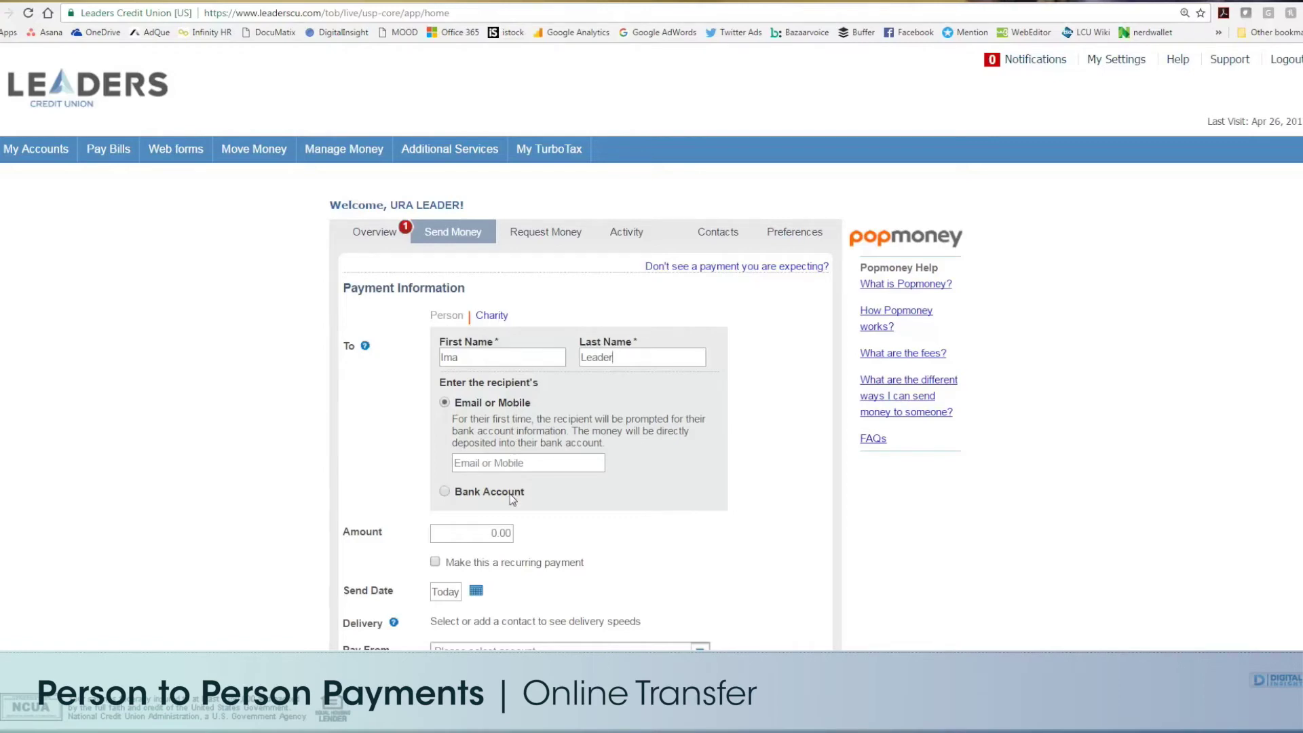
click(522, 462)
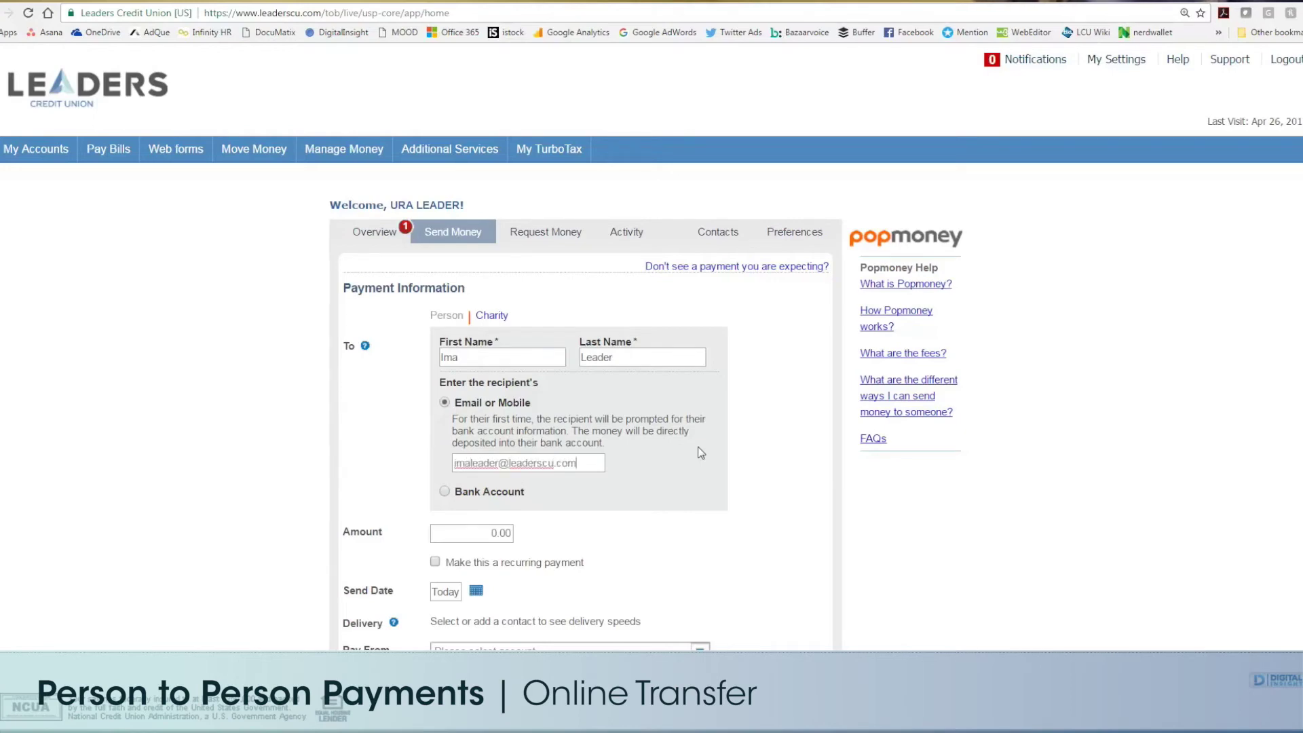
scroll(714, 447, down, 2)
- Enter a $15.00 amount, keep today's send date, and pay from SIMPLY FREE DRAFT 0S61
click(502, 393)
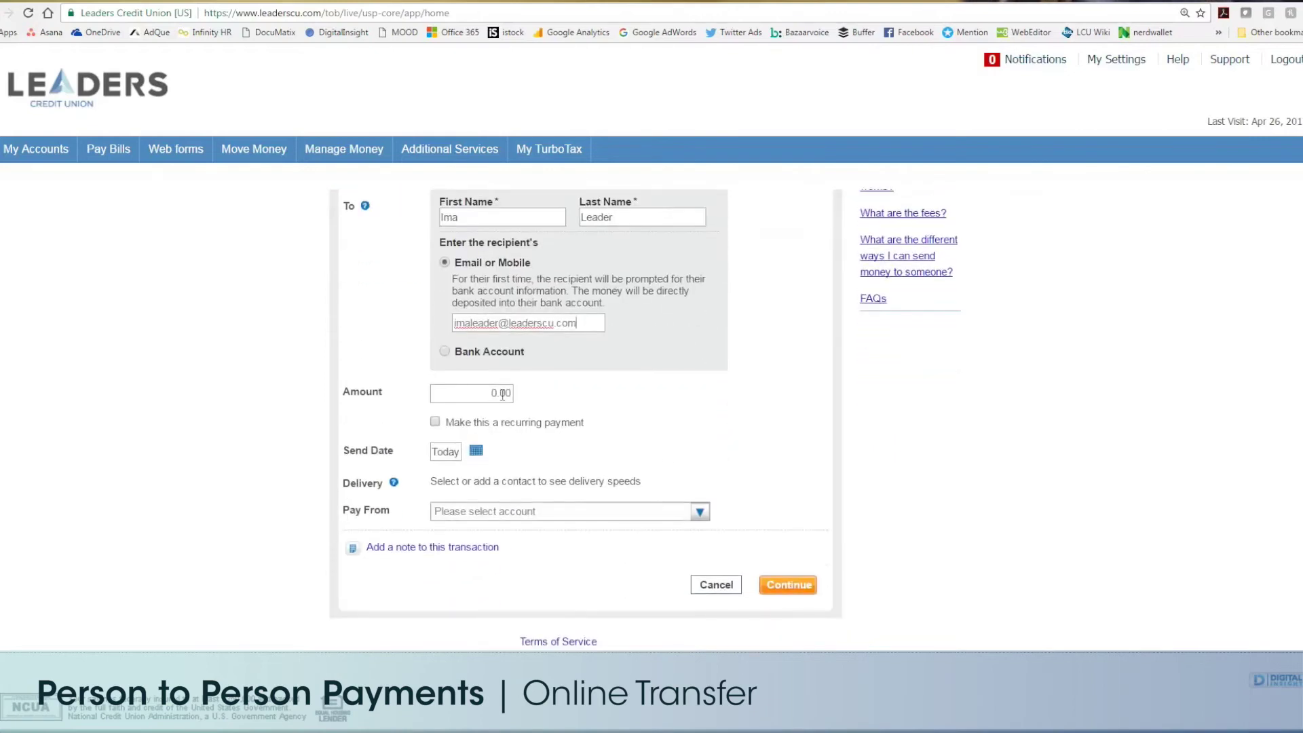
text(5)
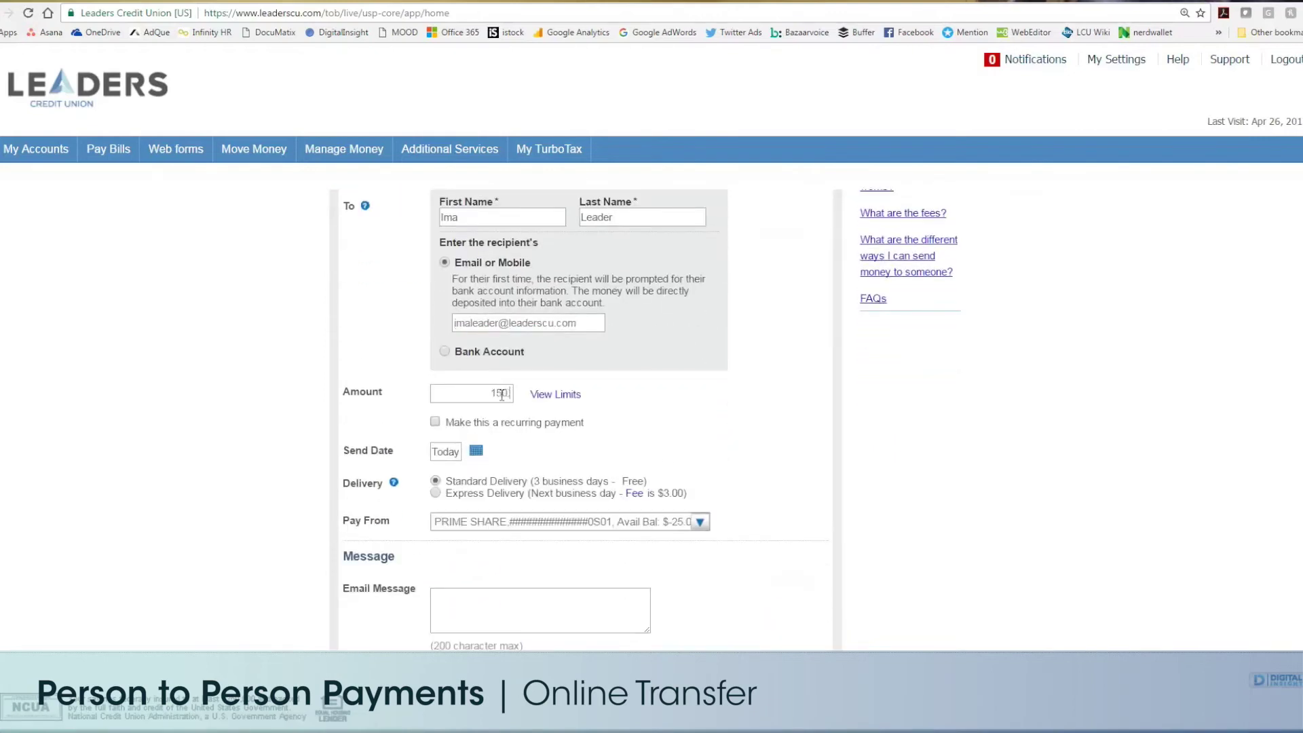
text(.00)
click(478, 455)
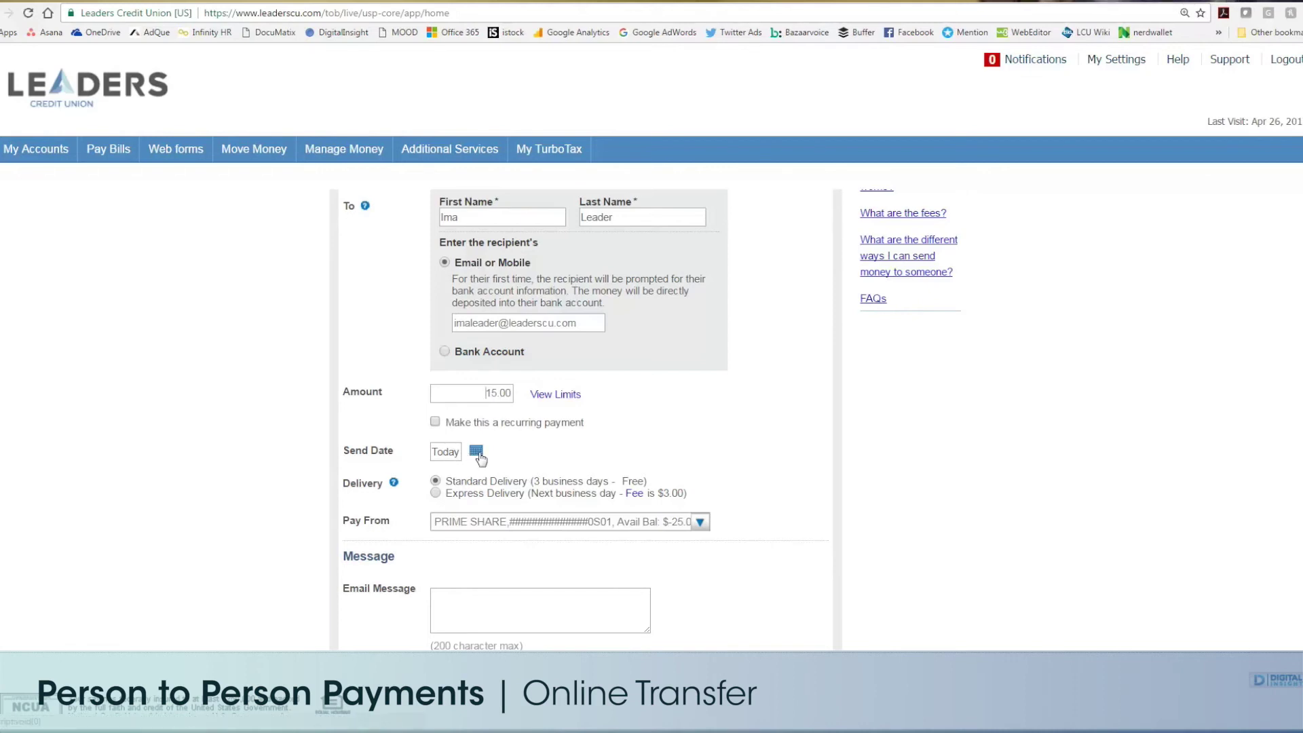
click(478, 454)
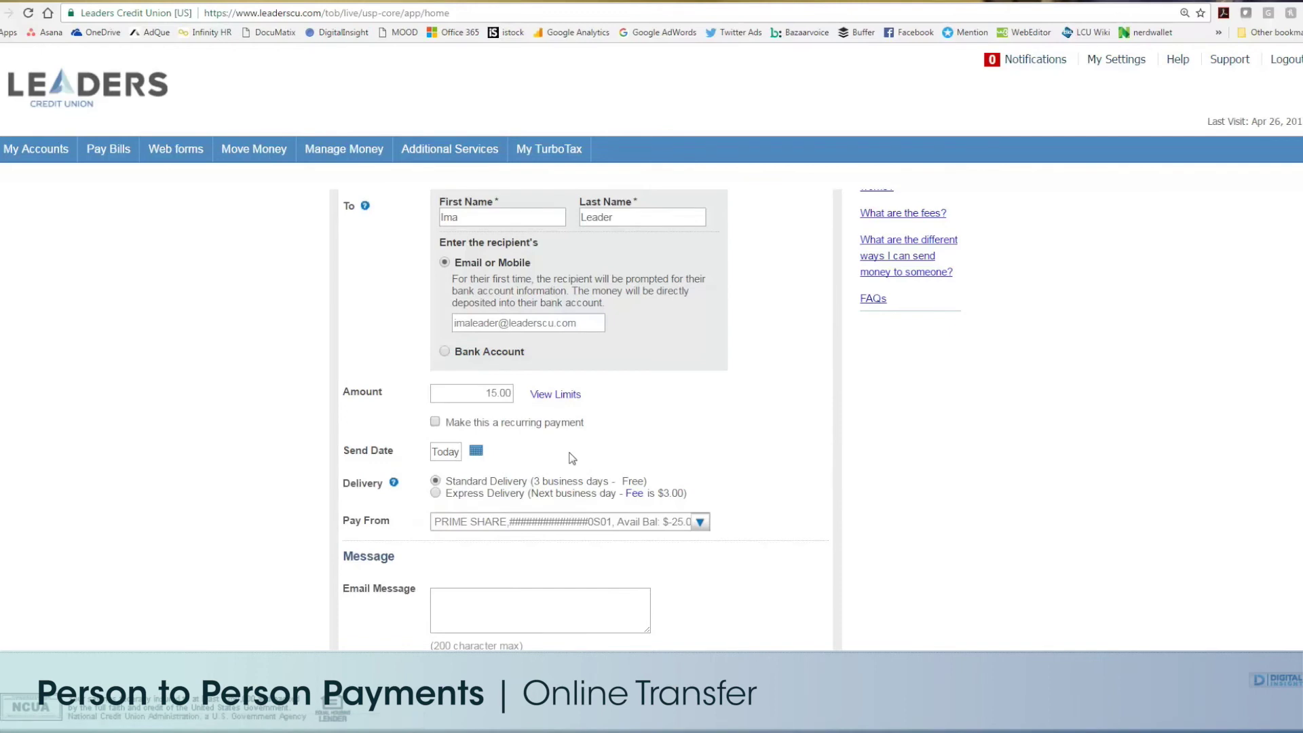
click(595, 522)
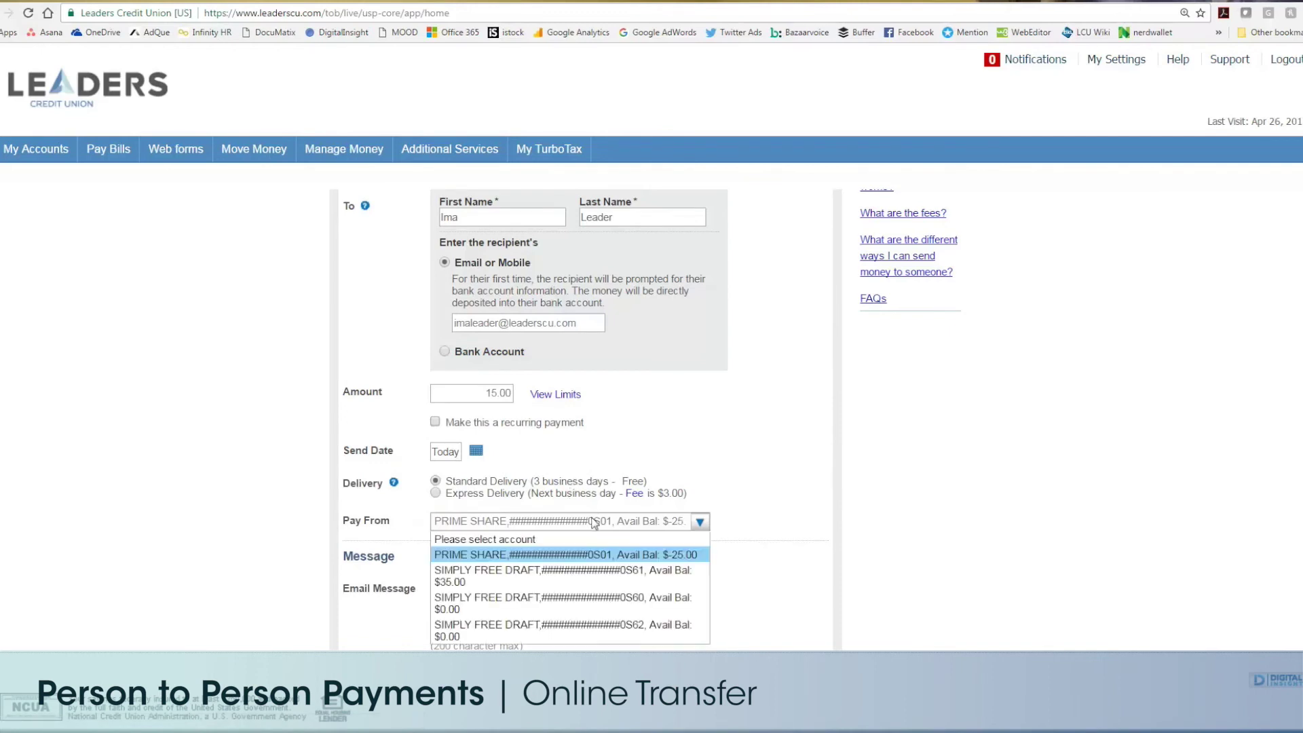
click(572, 576)
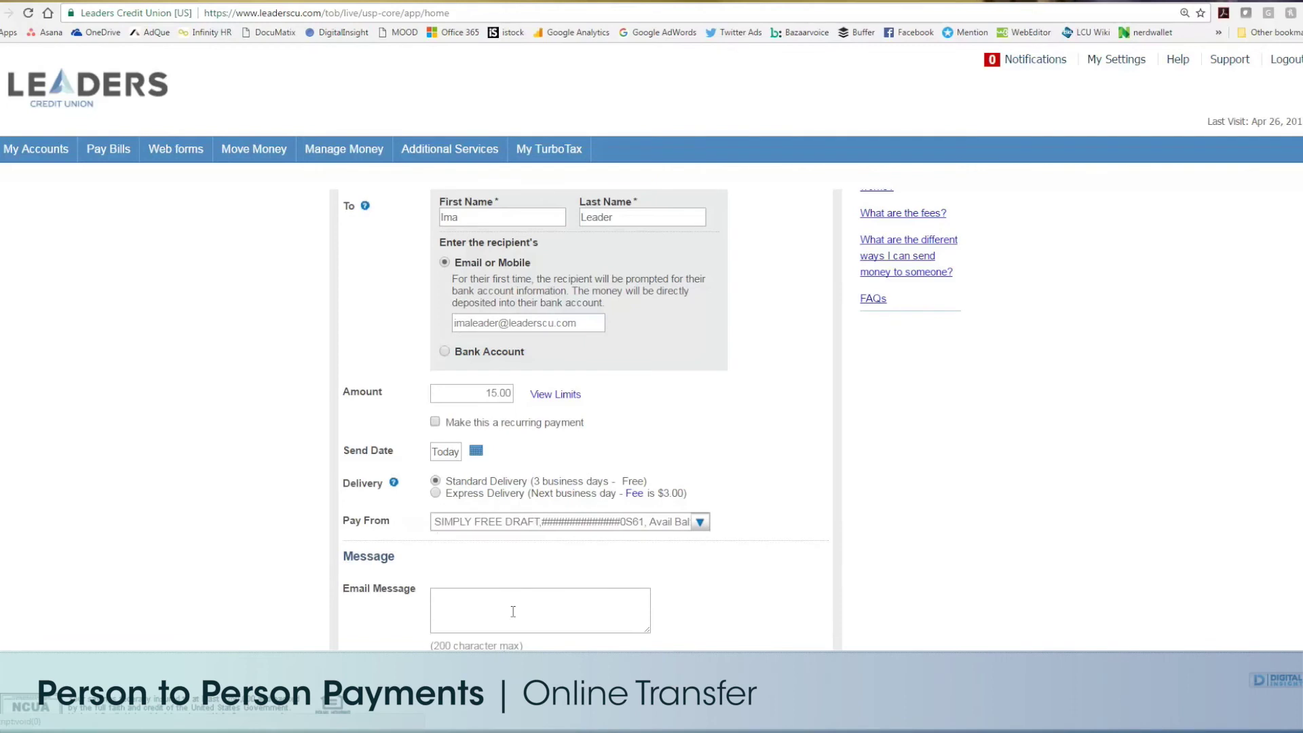
scroll(513, 612, down, 3)
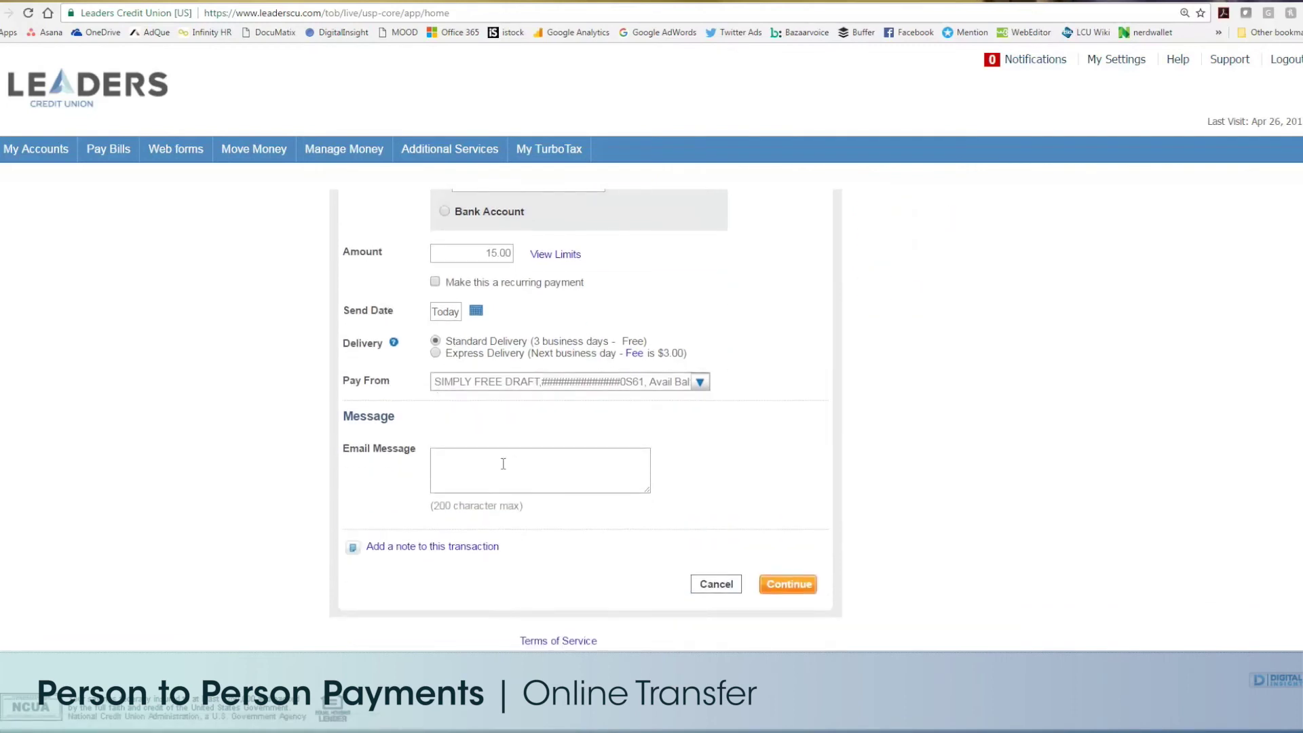
text(Thanks for dinner. He i)
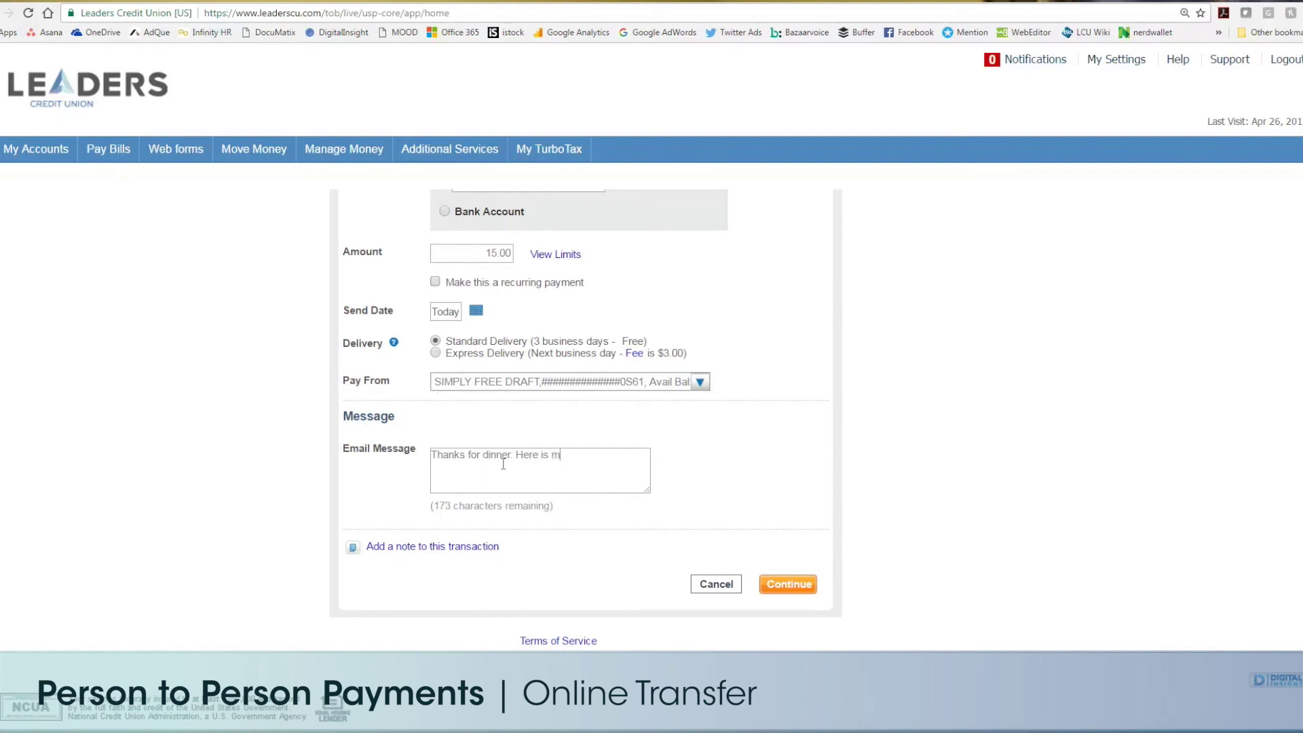
text(art of the i)
text(ill.)
- Add a thank-you-for-dinner email message and continue to the Verify Payment summary
click(784, 588)
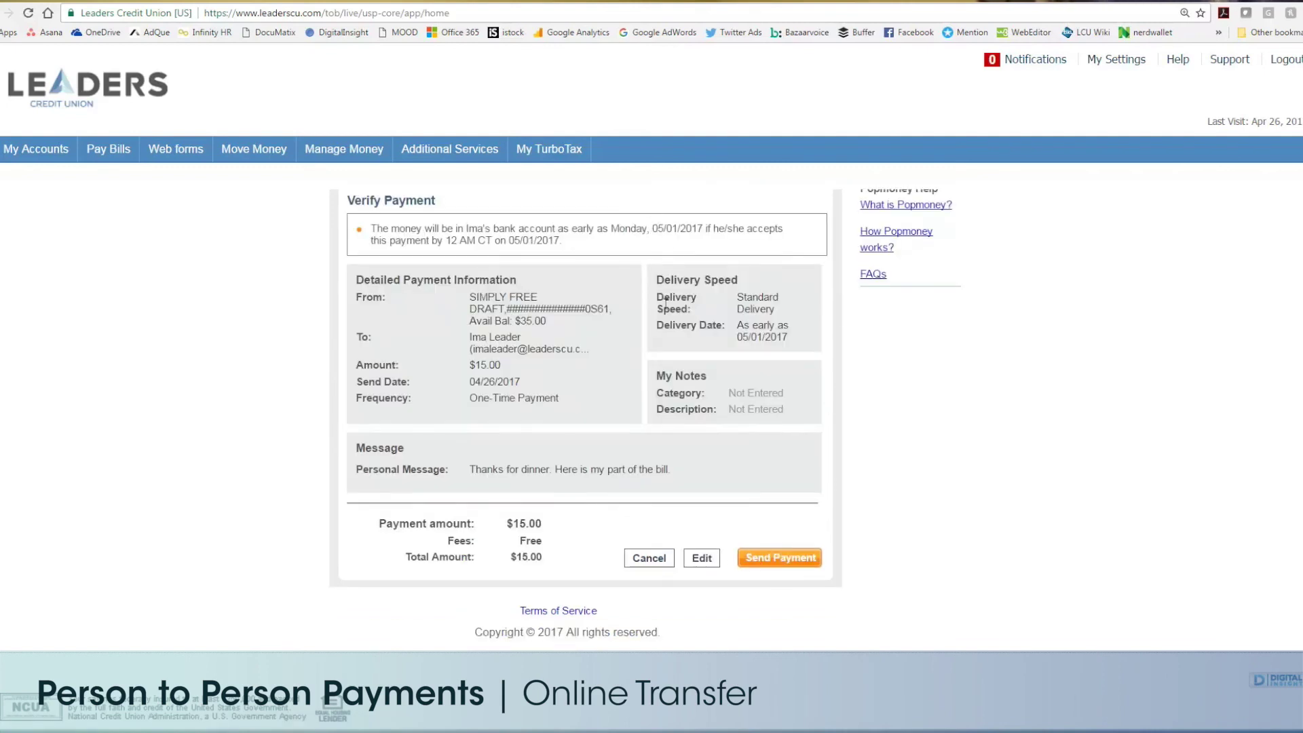
- Submit the verified $15 Popmoney payment to Ima Leader for processing
click(808, 570)
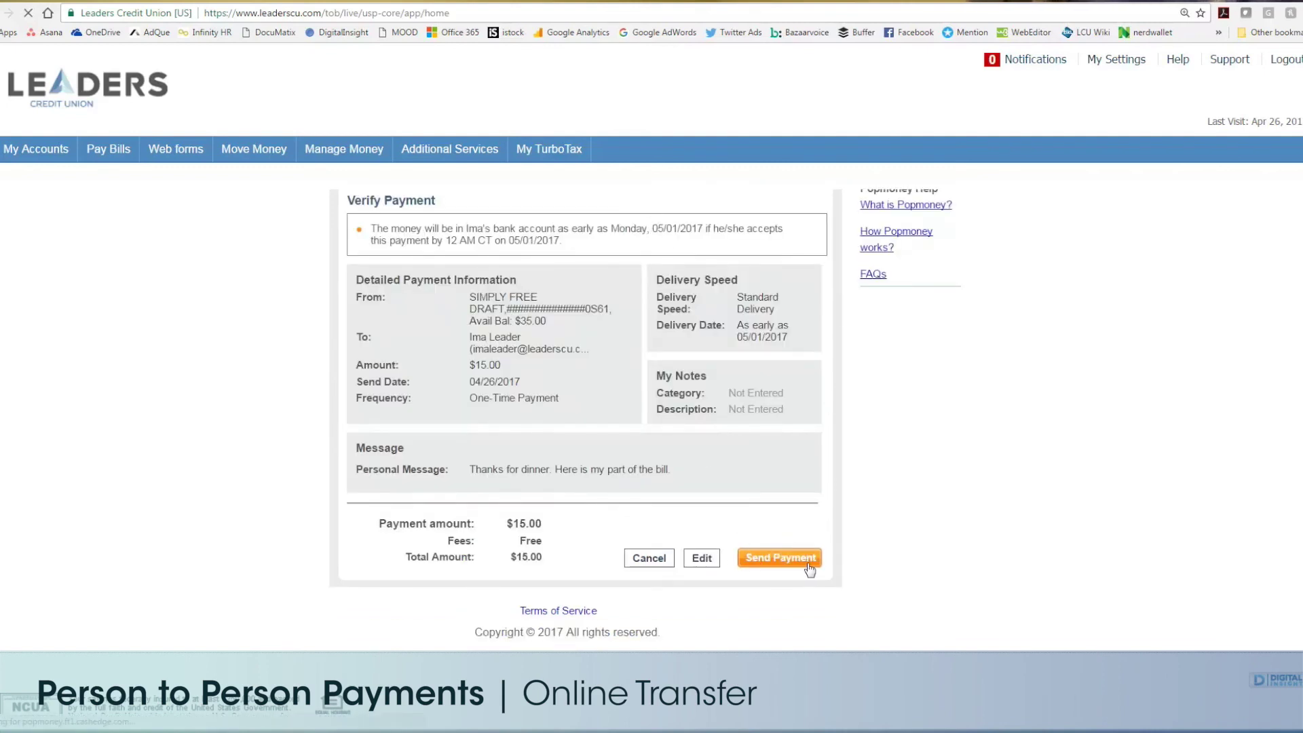